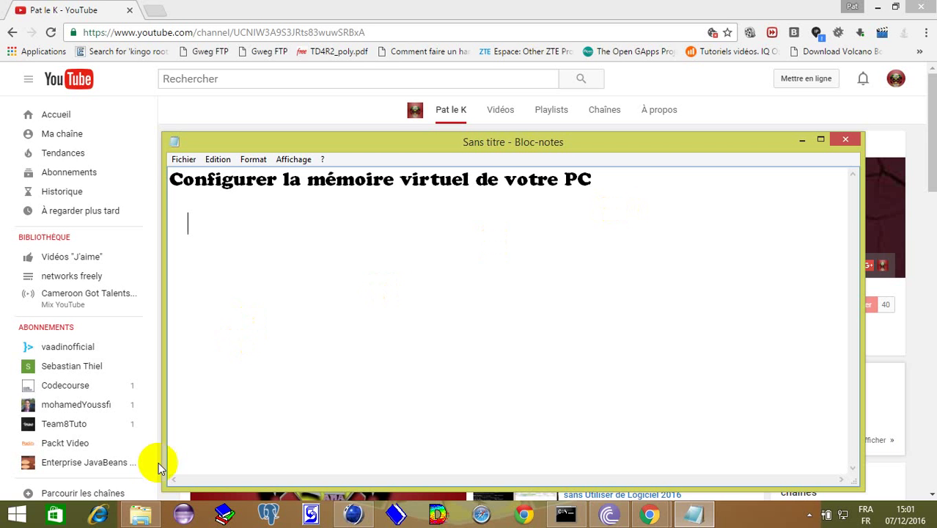
Switch to File Explorer and open the Ce PC location
{"action": "left_click", "coordinate": [151, 515]}
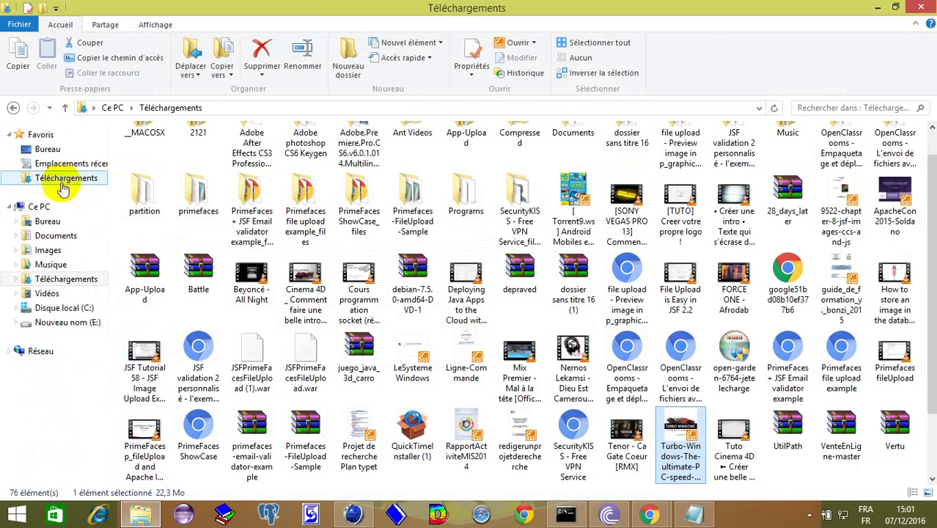
{"action": "left_click", "coordinate": [52, 220]}
{"action": "left_click", "coordinate": [39, 206]}
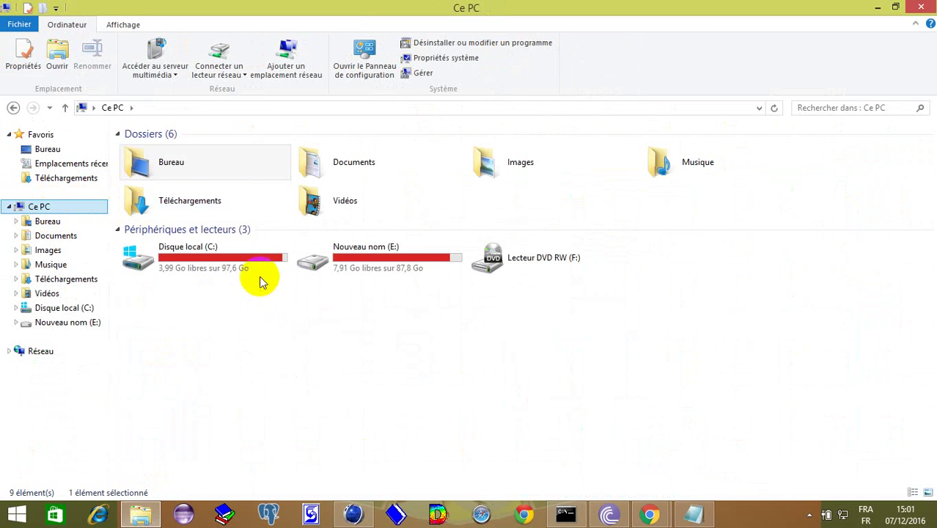
{"action": "left_click", "coordinate": [230, 264]}
{"action": "right_click", "coordinate": [232, 260]}
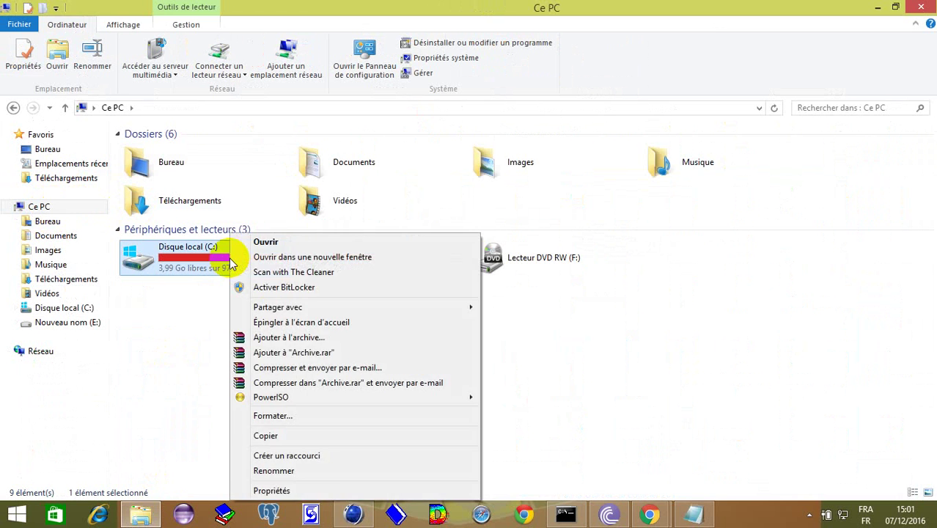
{"action": "left_click", "coordinate": [326, 490]}
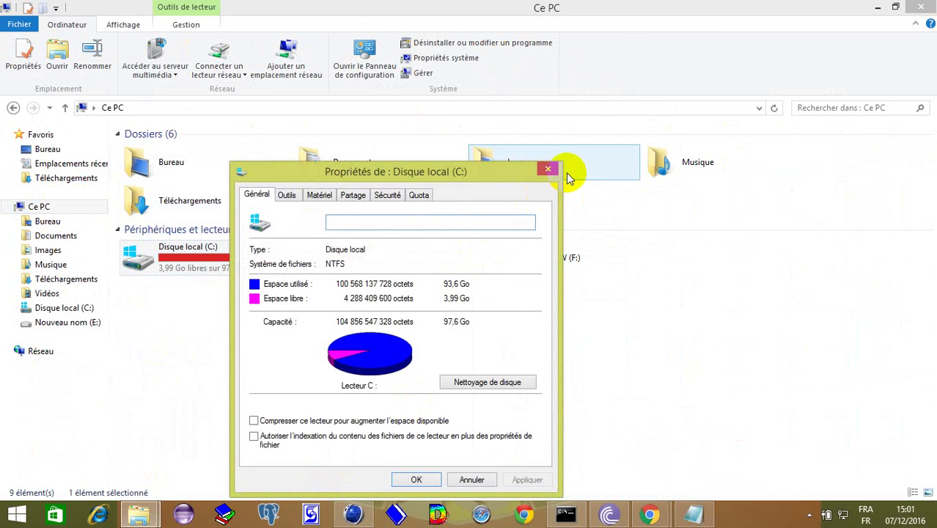
{"action": "left_click", "coordinate": [548, 170]}
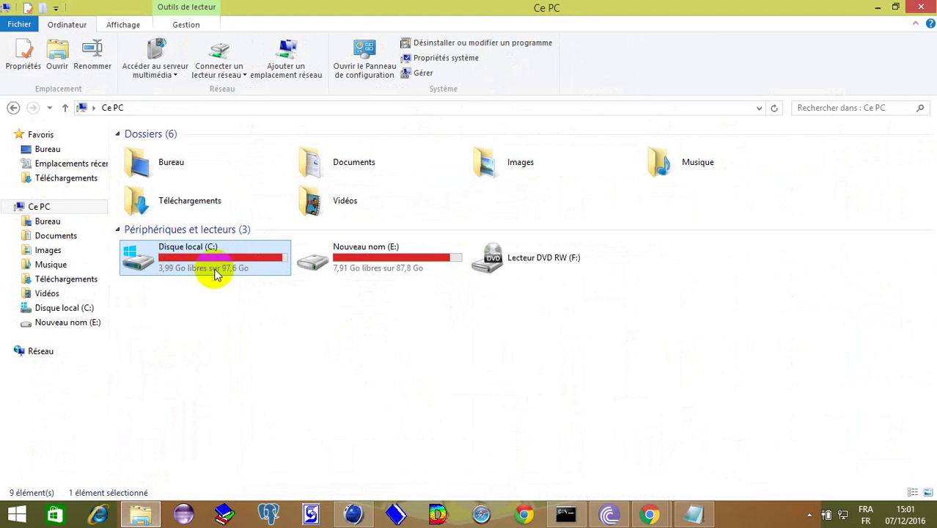
Open the properties of Ce PC and maximize the Système window
{"action": "right_click", "coordinate": [224, 289]}
{"action": "left_click", "coordinate": [272, 424]}
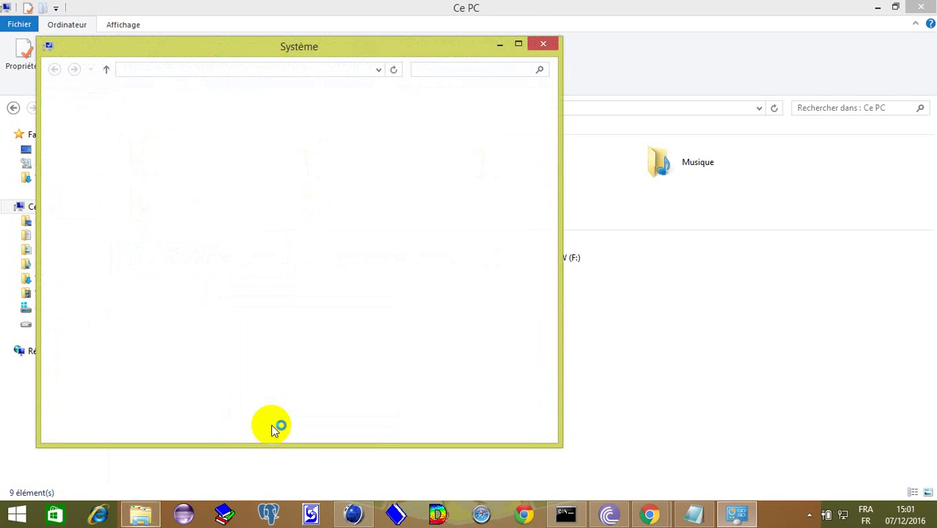
{"action": "left_click", "coordinate": [518, 45]}
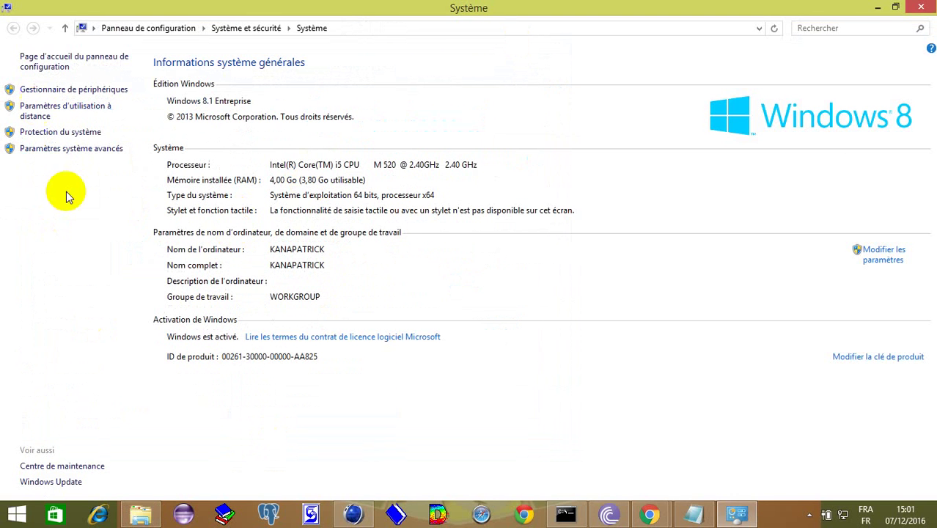
Open the virtual memory settings through the advanced system settings and the advanced performance options
{"action": "left_click", "coordinate": [88, 154]}
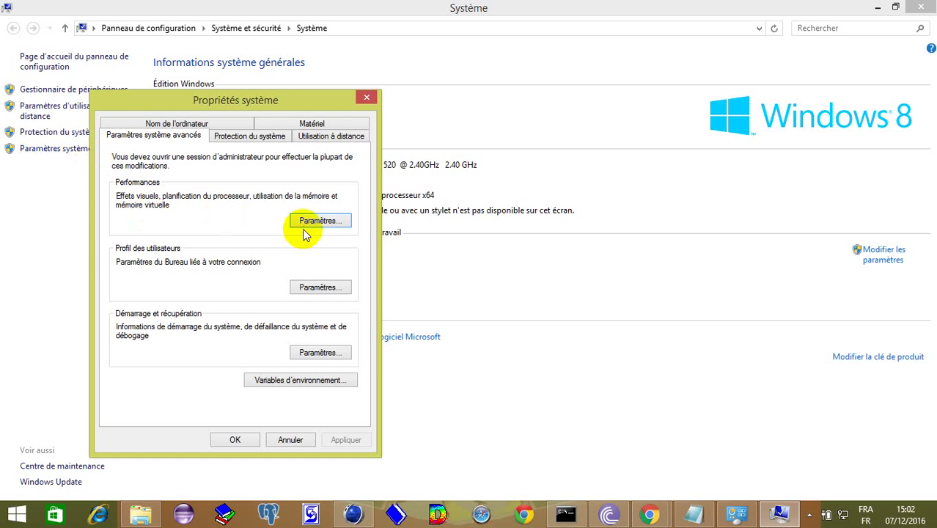
{"action": "left_click", "coordinate": [327, 222]}
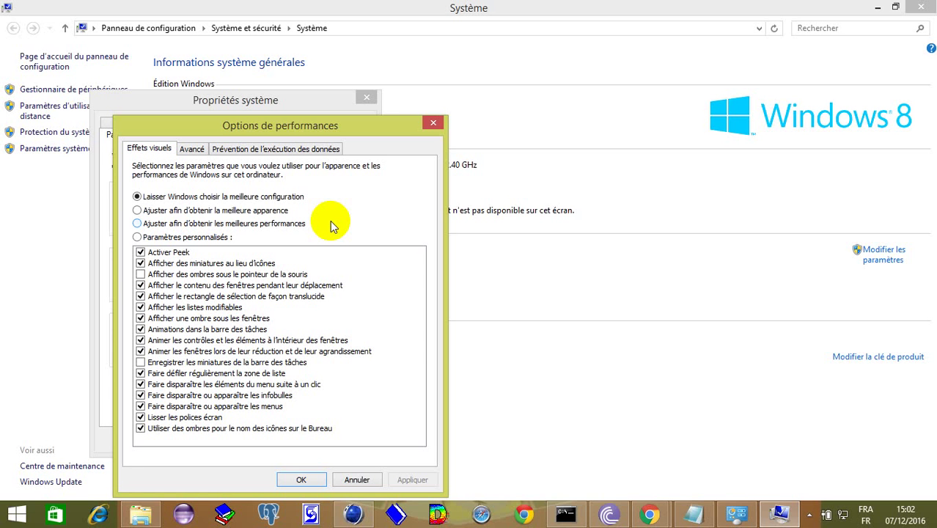
{"action": "left_click", "coordinate": [192, 149]}
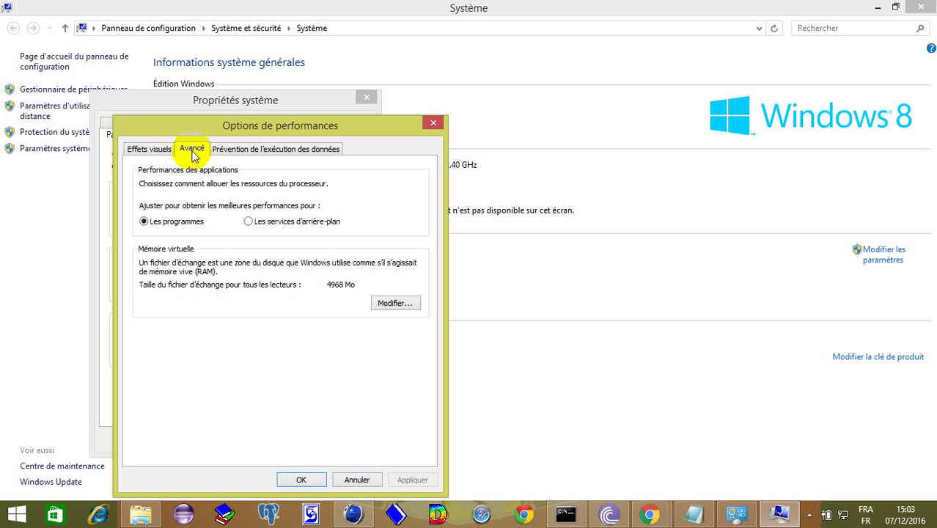
{"action": "left_click", "coordinate": [399, 305]}
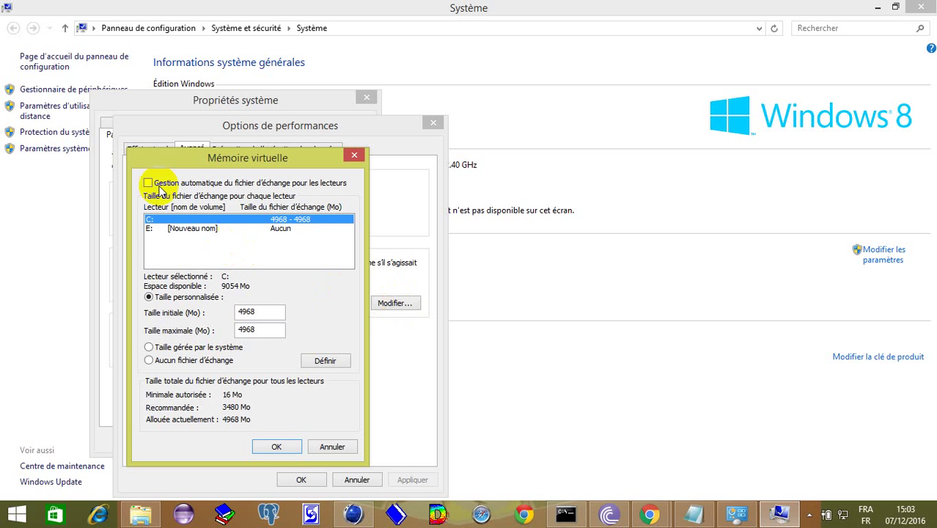
Try automatic paging file management for the drives, dismiss the Windows Defender notification, and disable automatic management again
{"action": "left_click", "coordinate": [149, 183]}
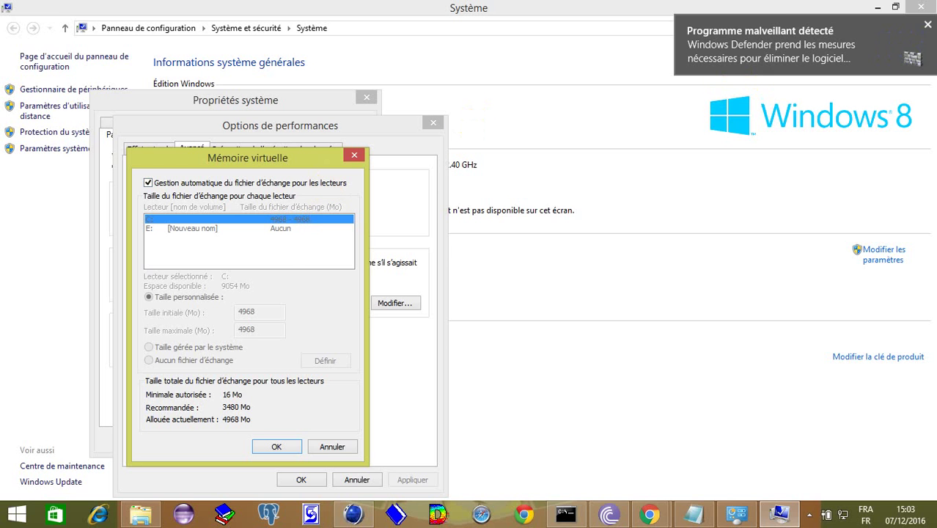
{"action": "left_click", "coordinate": [928, 25]}
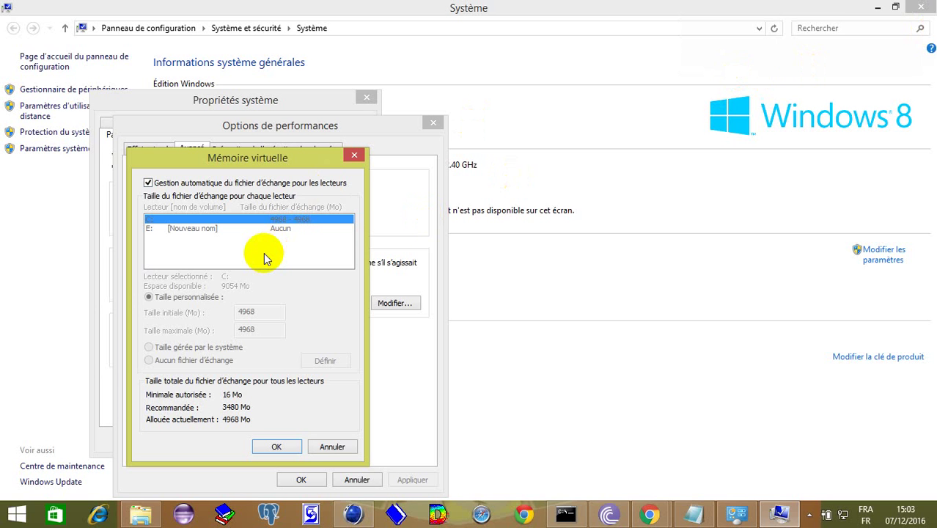
{"action": "left_click", "coordinate": [148, 184]}
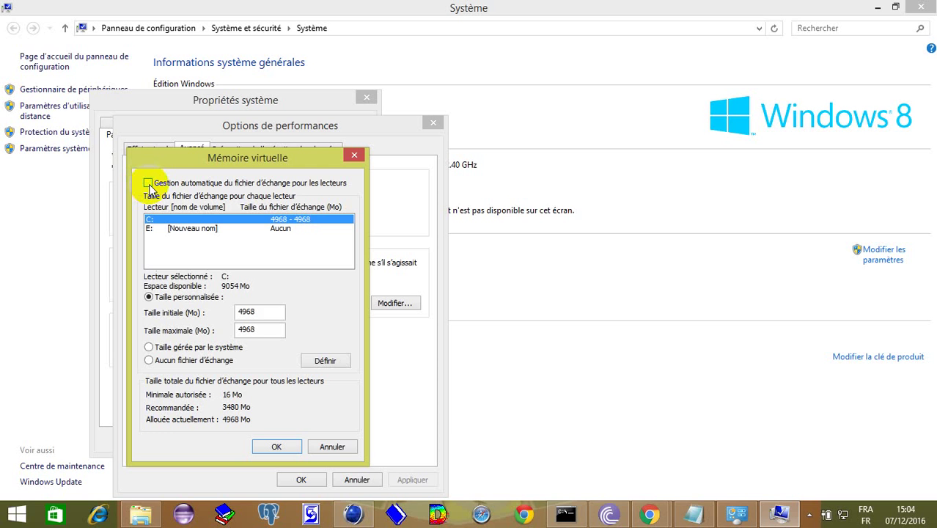
Select drive C: in the paging file list, check the installed memory in the Système window, and return to the virtual memory settings
{"action": "left_click", "coordinate": [189, 223]}
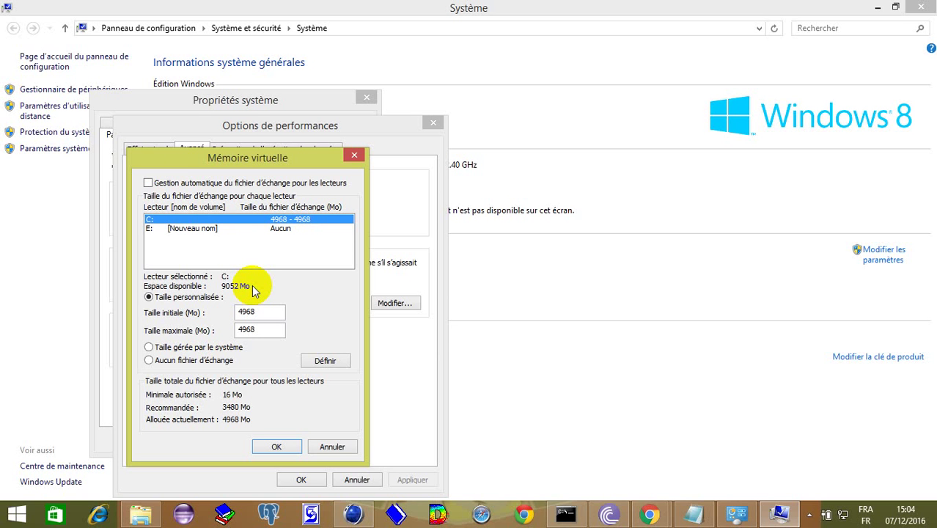
{"action": "left_click", "coordinate": [636, 266]}
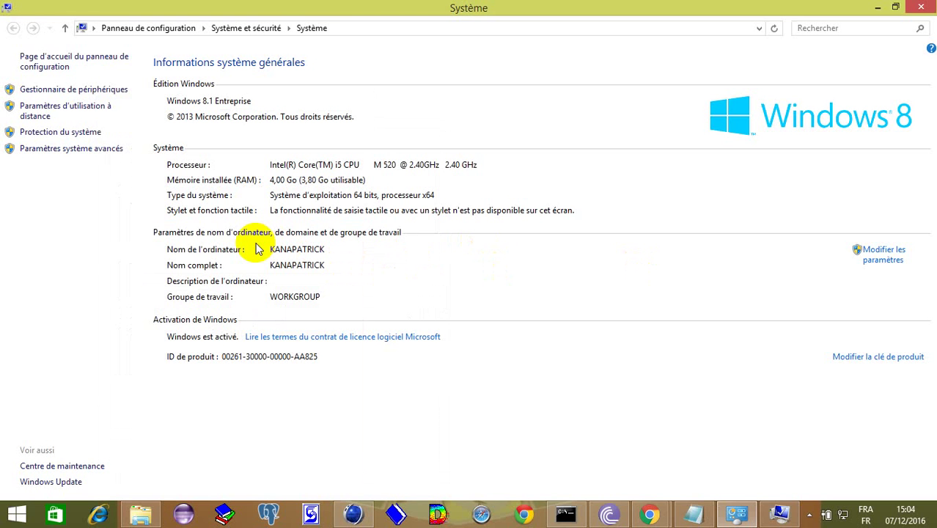
{"action": "left_click", "coordinate": [779, 513]}
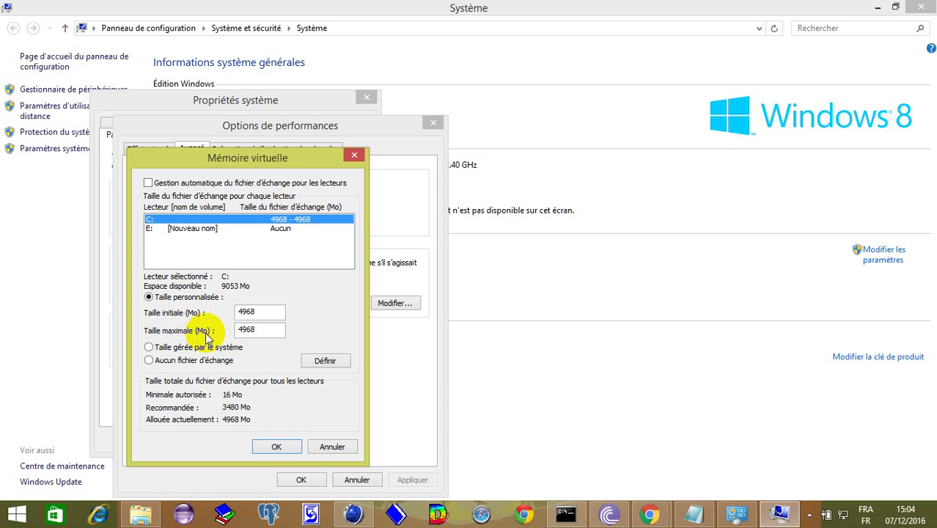
Switch to Notepad, add the line "un fichier d 'echange est 1.5 fois plus que la memoire physique", and minimize the note
{"action": "left_click", "coordinate": [693, 514]}
{"action": "type", "text": "un "}
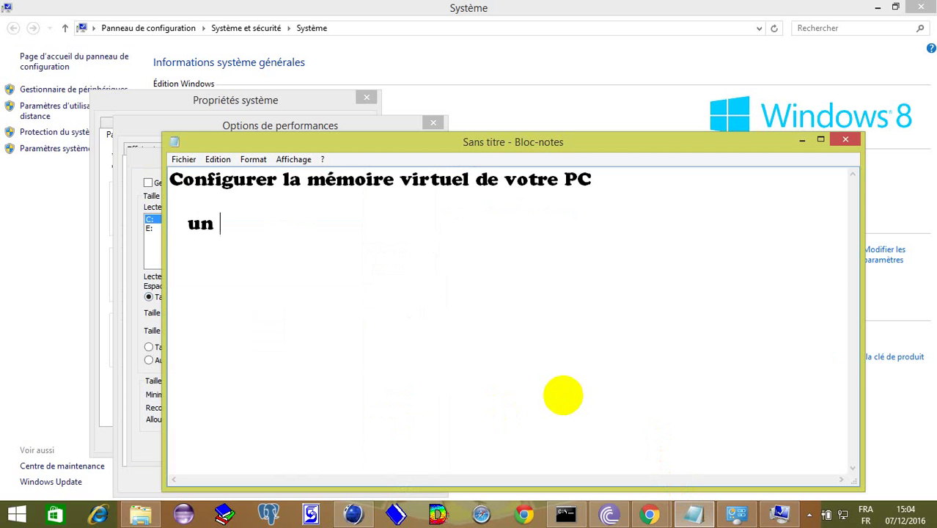
{"action": "type", "text": "fichier"}
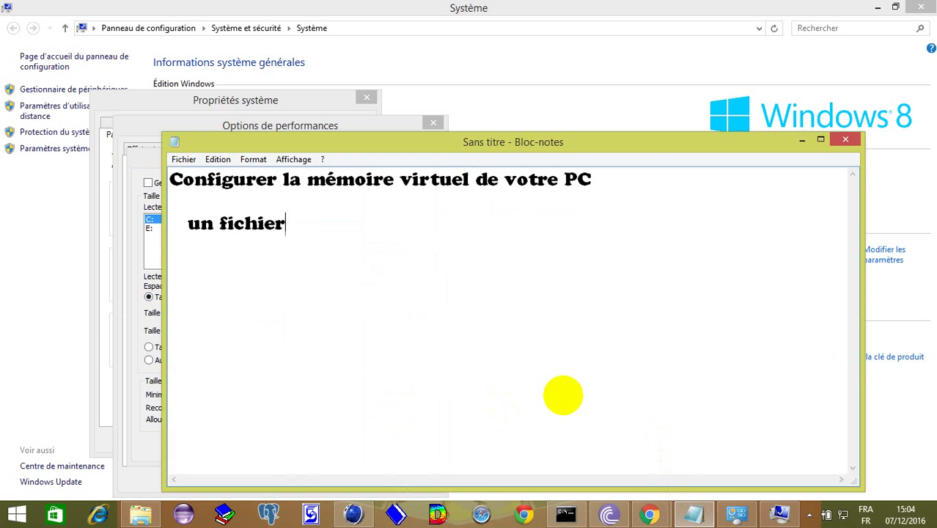
{"action": "type", "text": " d 'echange es"}
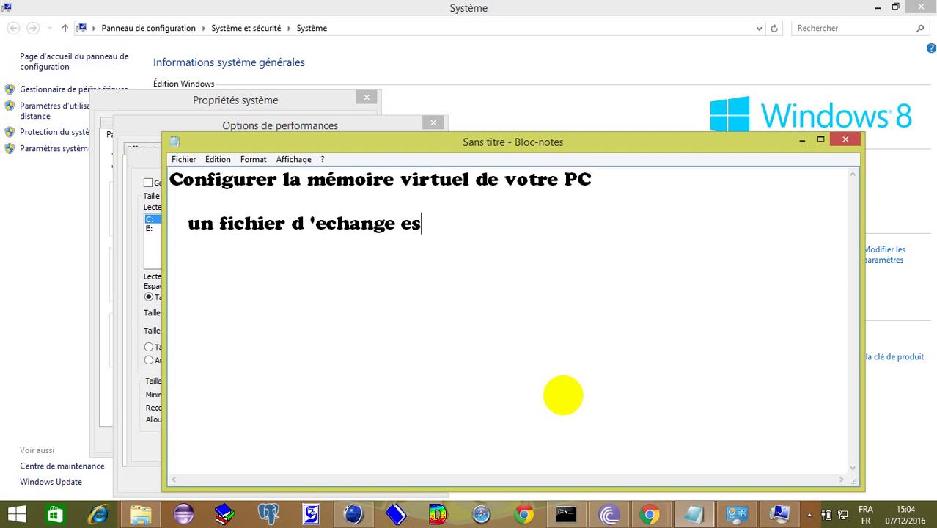
{"action": "type", "text": "t 1.5 f"}
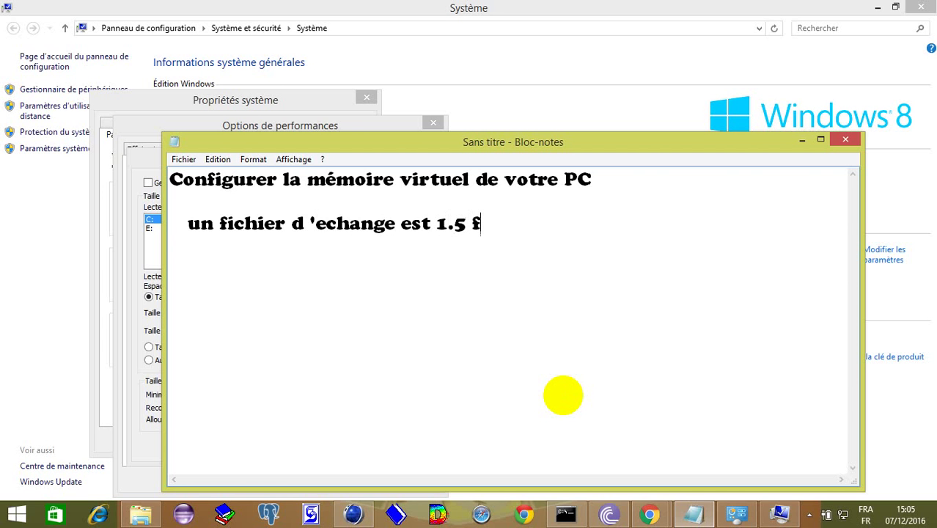
{"action": "type", "text": "ois pl"}
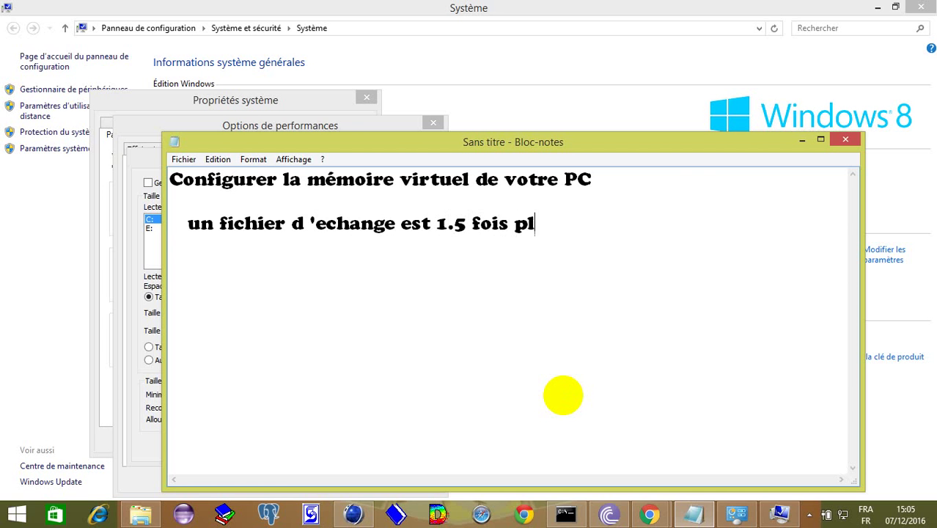
{"action": "type", "text": "us que"}
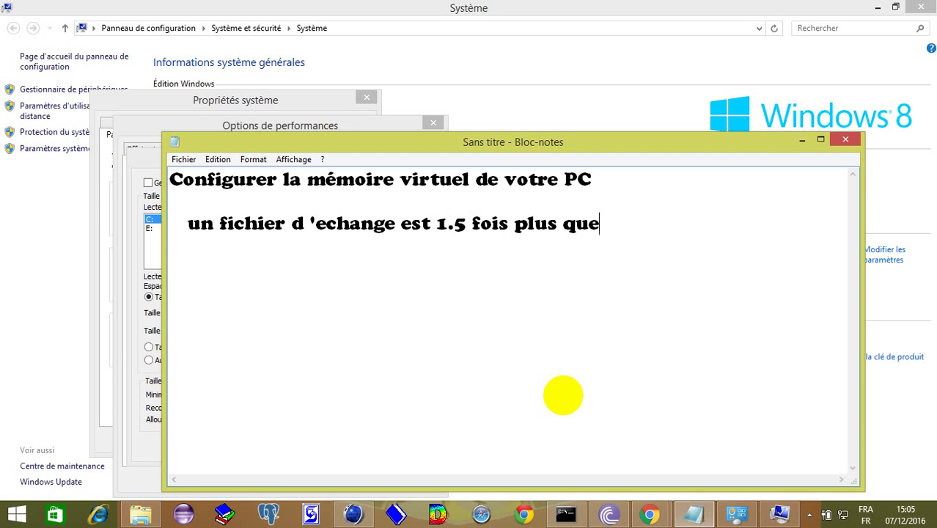
{"action": "type", "text": " la meme"}
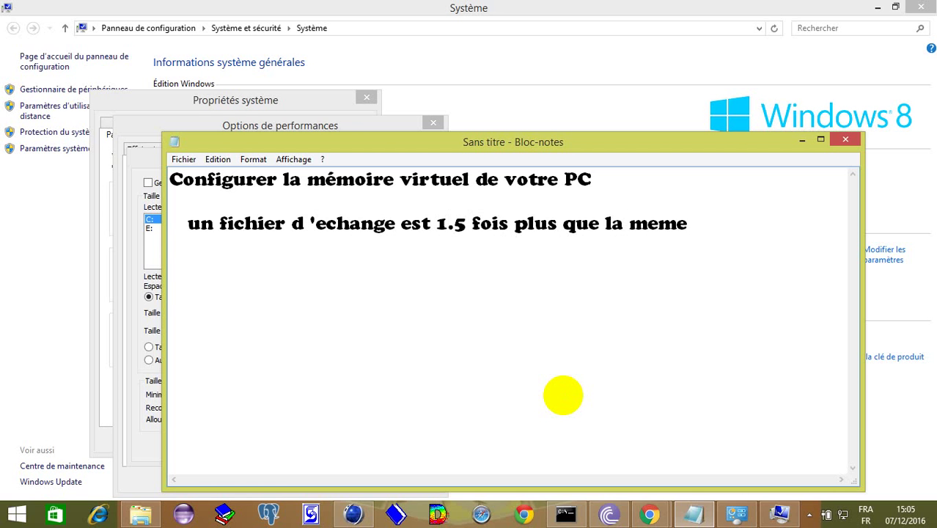
{"action": "key", "text": "BackSpace"}
{"action": "type", "text": "oire p"}
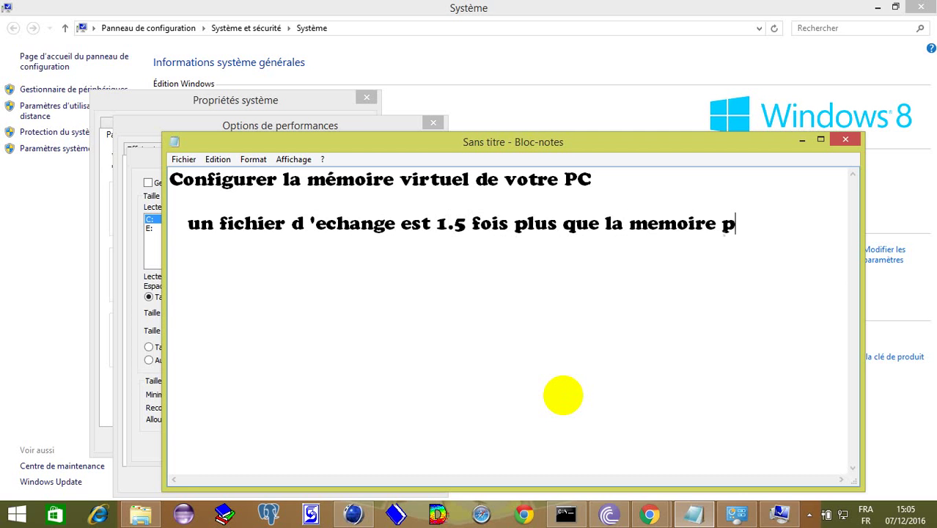
{"action": "type", "text": "hysique"}
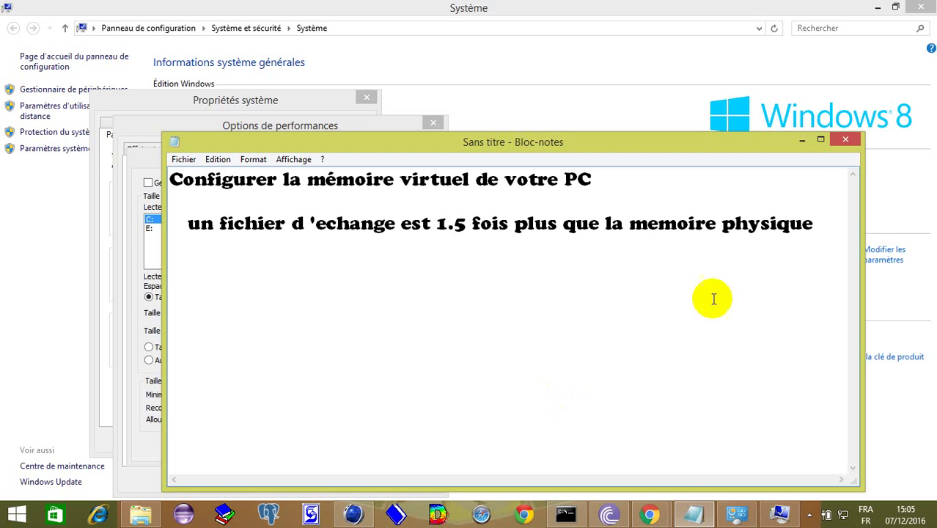
{"action": "left_click", "coordinate": [804, 141]}
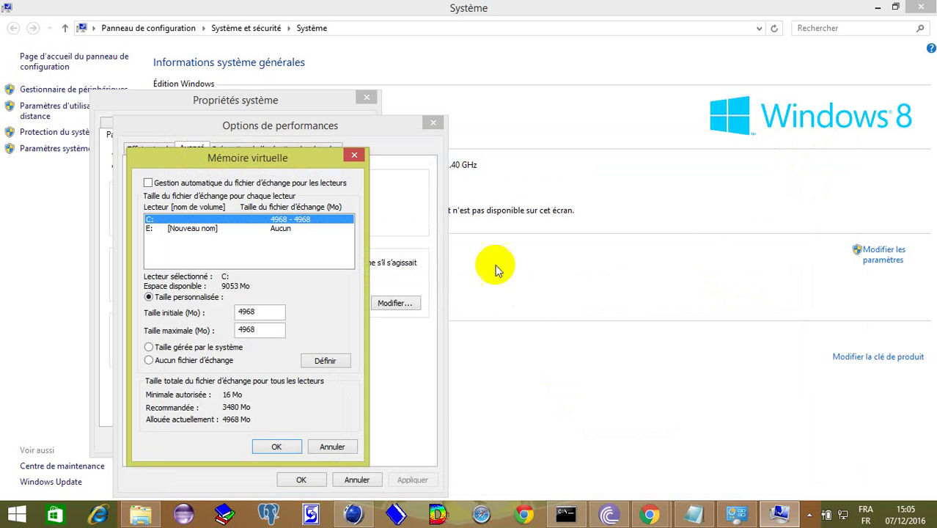
Set the custom initial and maximum paging file sizes of drive C: to 5968 MB and apply them to the drive
{"action": "left_click", "coordinate": [253, 313]}
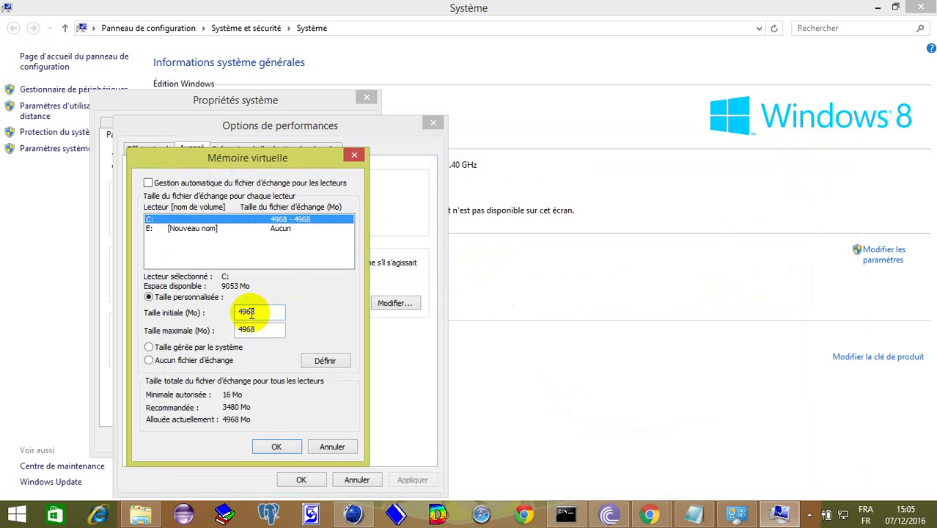
{"action": "left_click", "coordinate": [239, 312]}
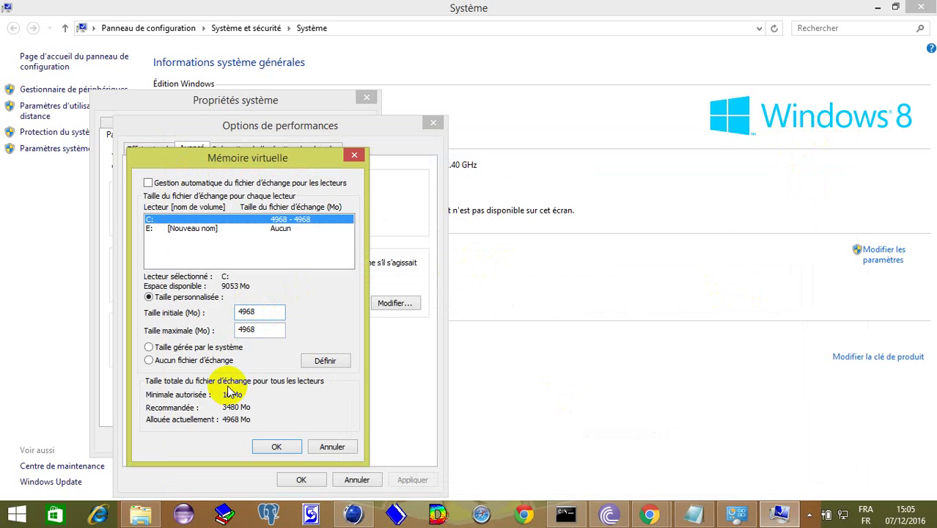
{"action": "key", "text": "BackSpace"}
{"action": "type", "text": "5"}
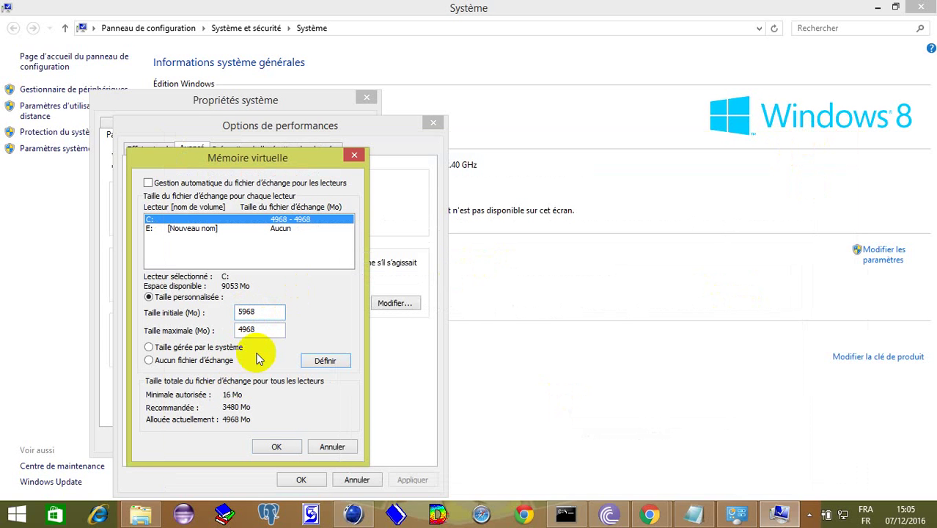
{"action": "left_click", "coordinate": [243, 329]}
{"action": "key", "text": "BackSpace"}
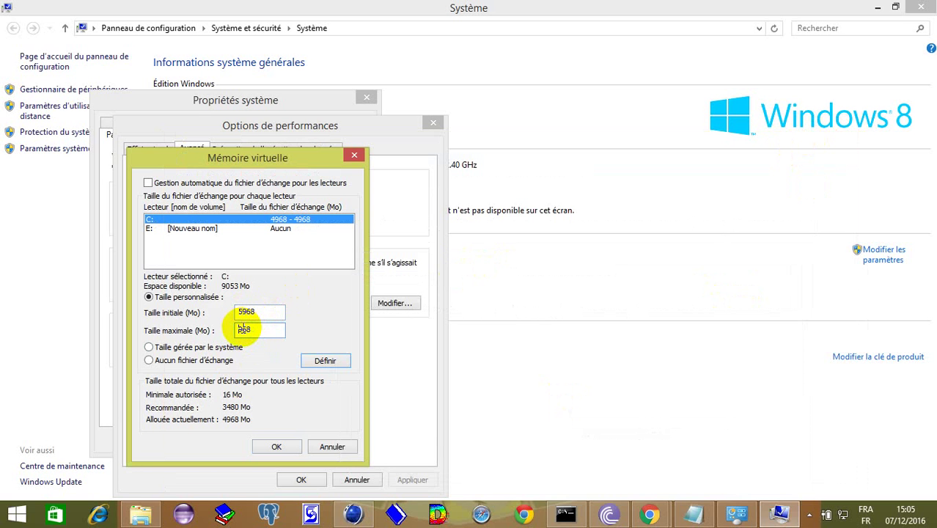
{"action": "type", "text": "5"}
{"action": "left_click", "coordinate": [330, 362]}
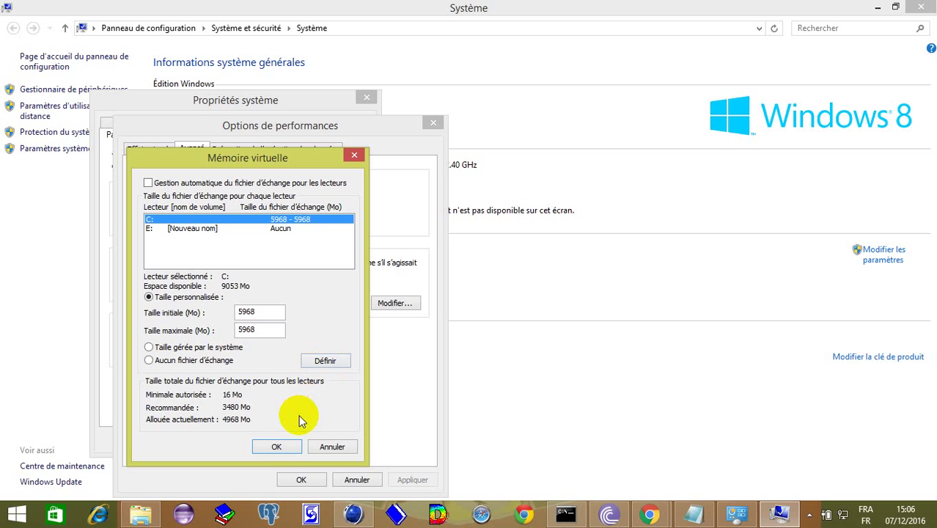
Confirm the virtual memory change and close the performance options and system properties with their settings accepted
{"action": "left_click", "coordinate": [287, 447]}
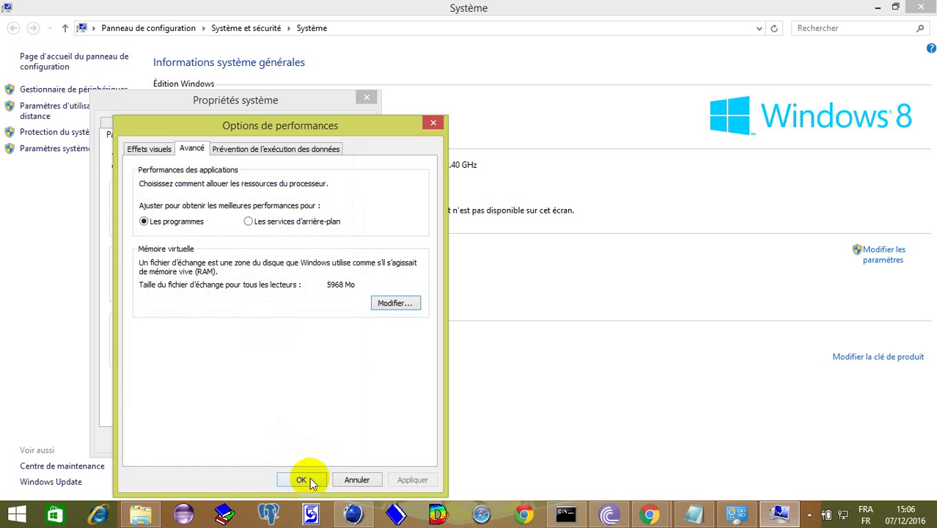
{"action": "left_click", "coordinate": [302, 480]}
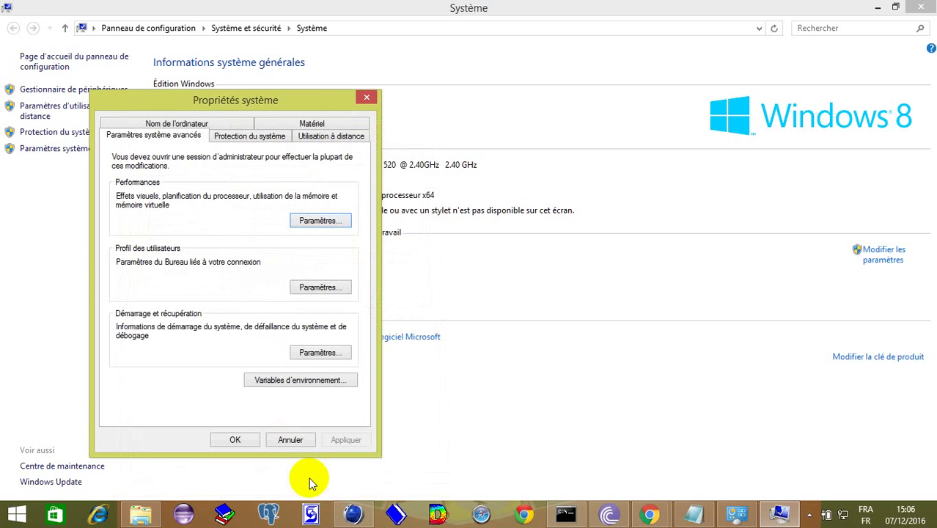
{"action": "left_click", "coordinate": [242, 441]}
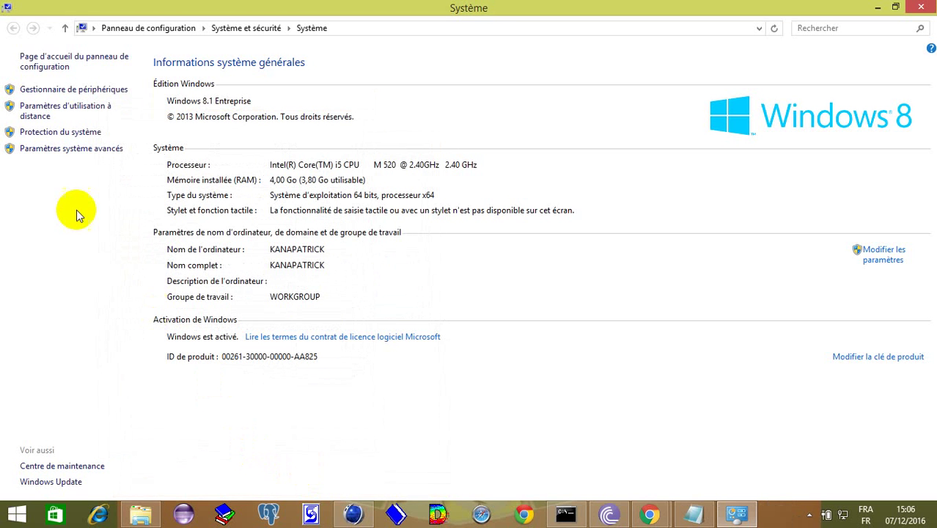
Reopen the advanced performance options from the advanced system settings to check the total paging file size
{"action": "left_click", "coordinate": [71, 150]}
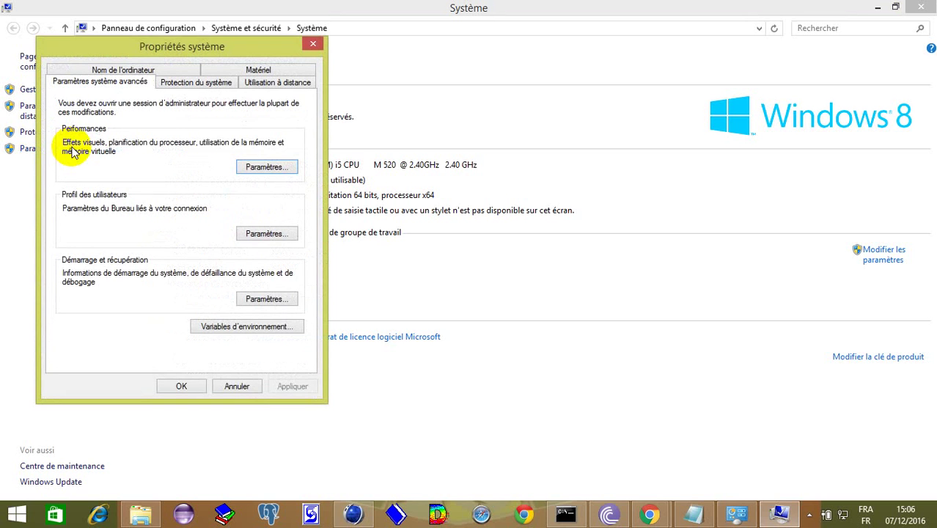
{"action": "left_click", "coordinate": [264, 167]}
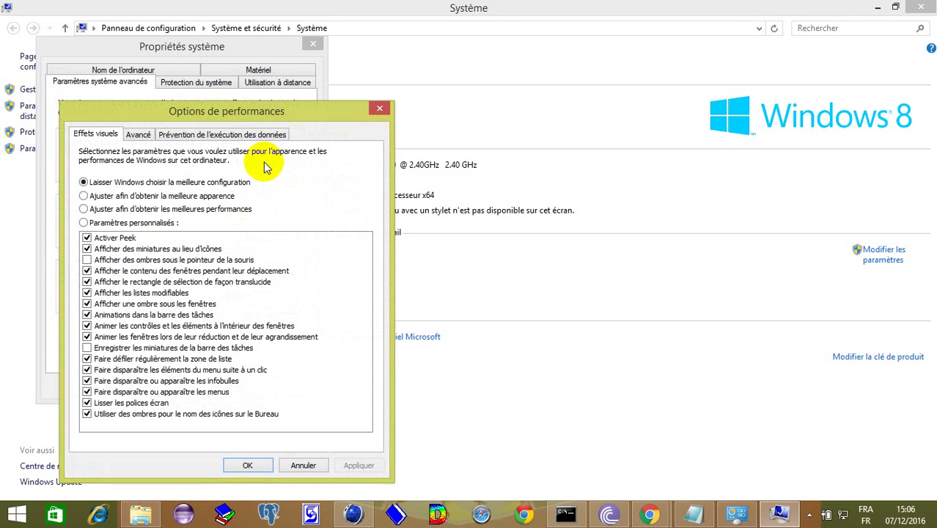
{"action": "left_click", "coordinate": [141, 136]}
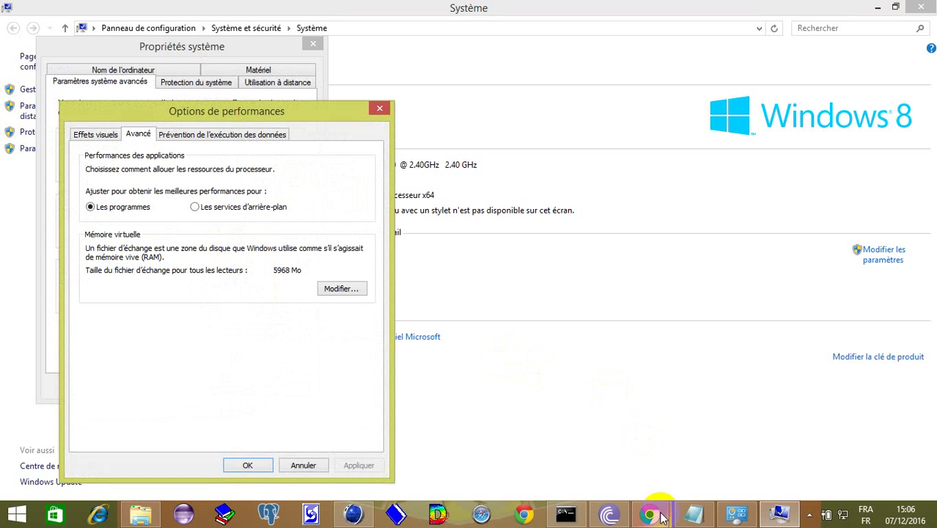
Switch to Chrome and show the YouTube channel page
{"action": "mouse_move", "coordinate": [651, 512]}
{"action": "left_click", "coordinate": [607, 460]}
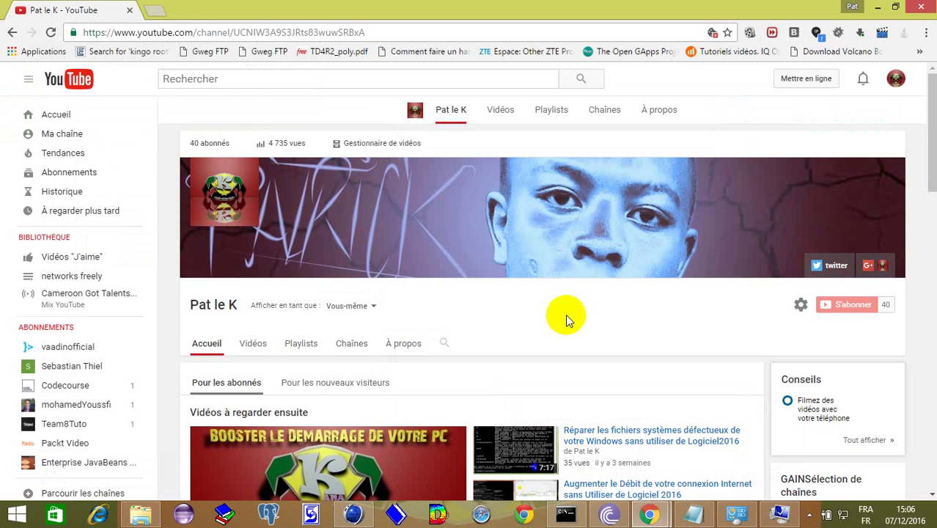